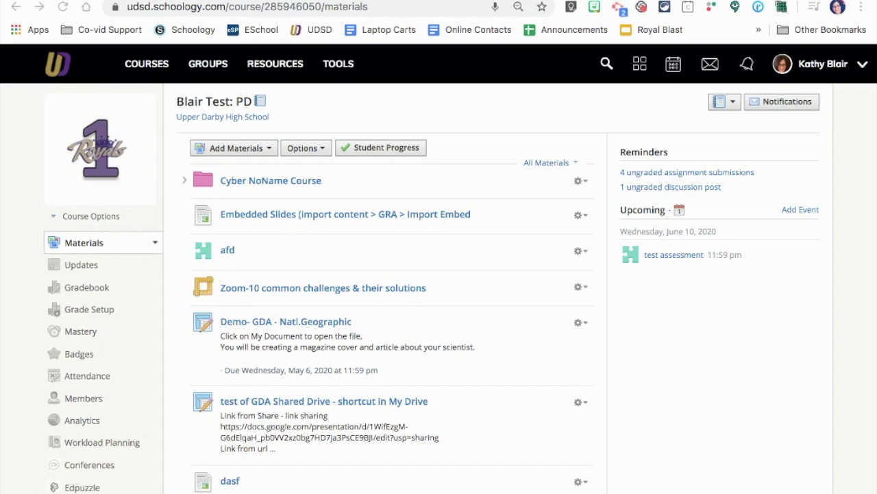
- Switch to Edpuzzle and browse the Upper Darby High School shared videos and subject areas
key(ctrl+Tab)
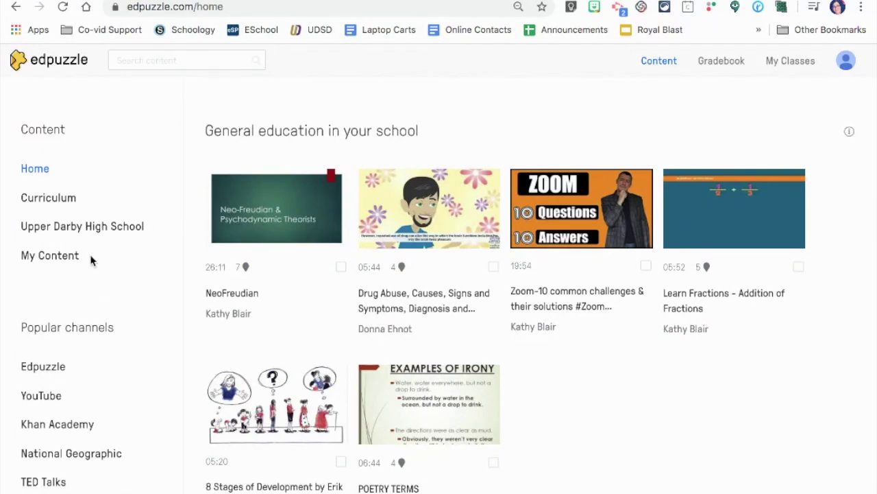
click(78, 235)
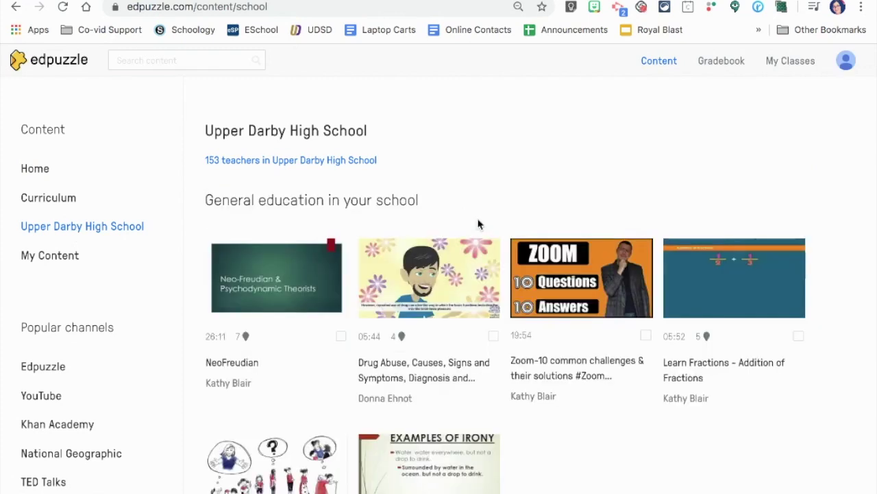
scroll(446, 368, down, 2)
scroll(445, 368, down, 2)
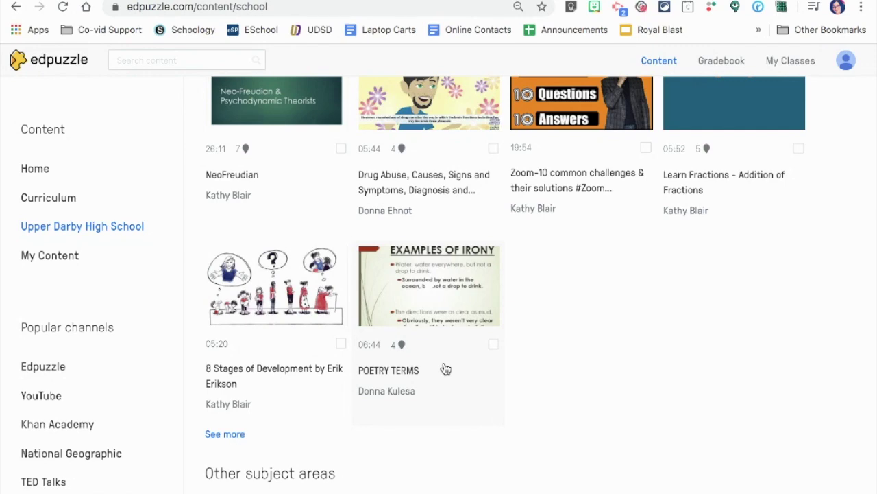
scroll(431, 344, up, 4)
scroll(377, 257, down, 7)
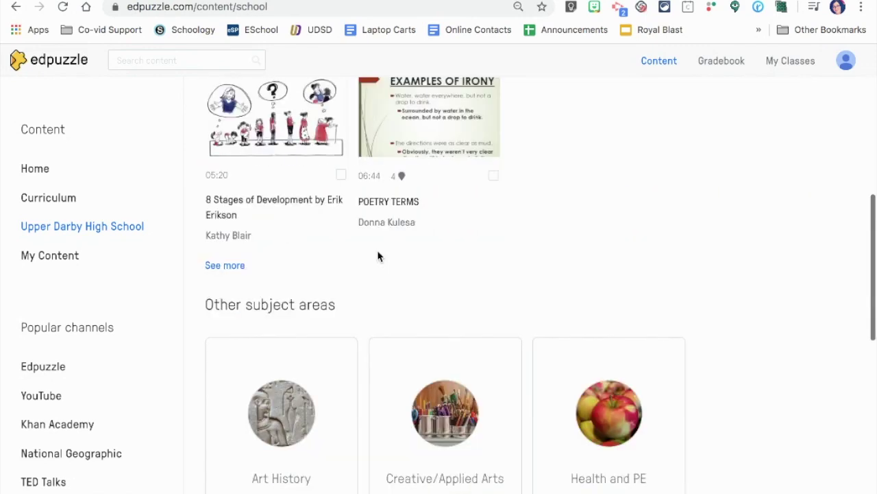
scroll(378, 256, down, 8)
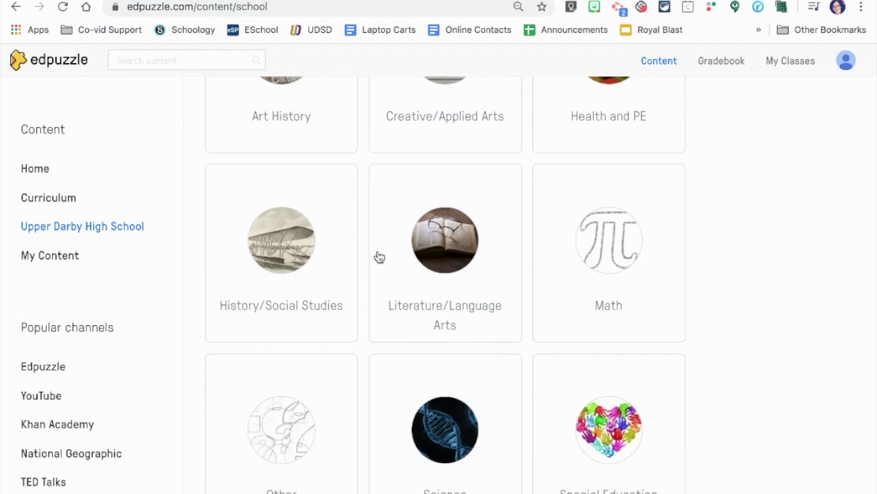
scroll(380, 257, down, 3)
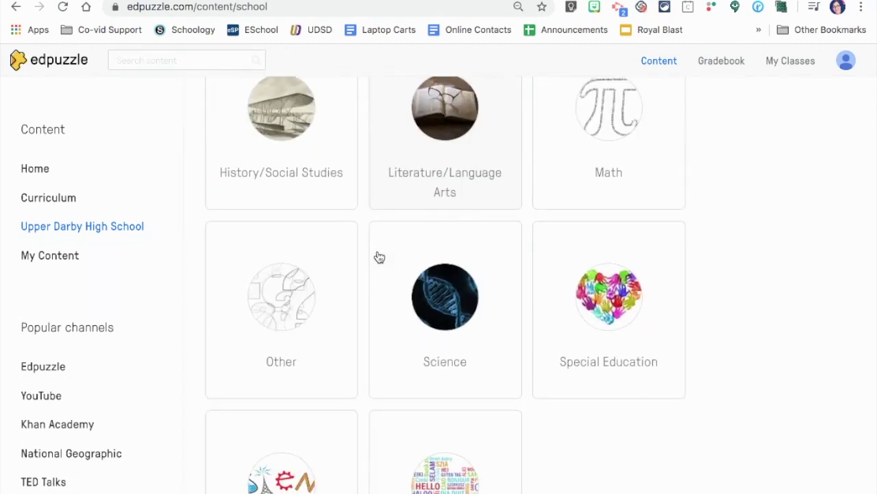
- Open the school's History/Social Studies subject area and look through its shared videos
click(325, 184)
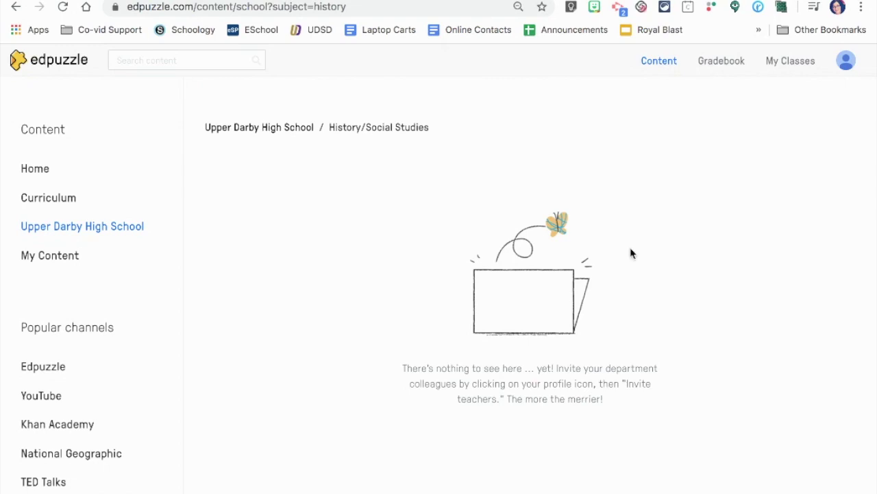
scroll(631, 253, down, 4)
scroll(630, 253, up, 4)
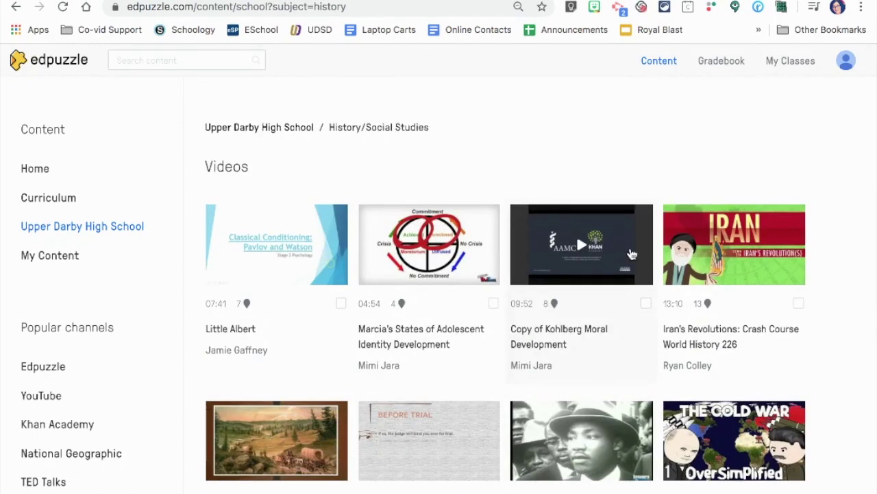
scroll(626, 251, down, 3)
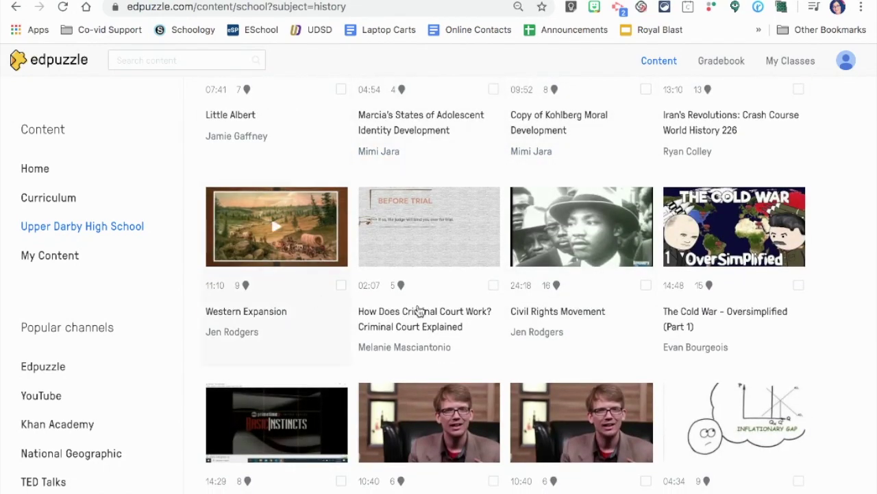
scroll(610, 334, down, 3)
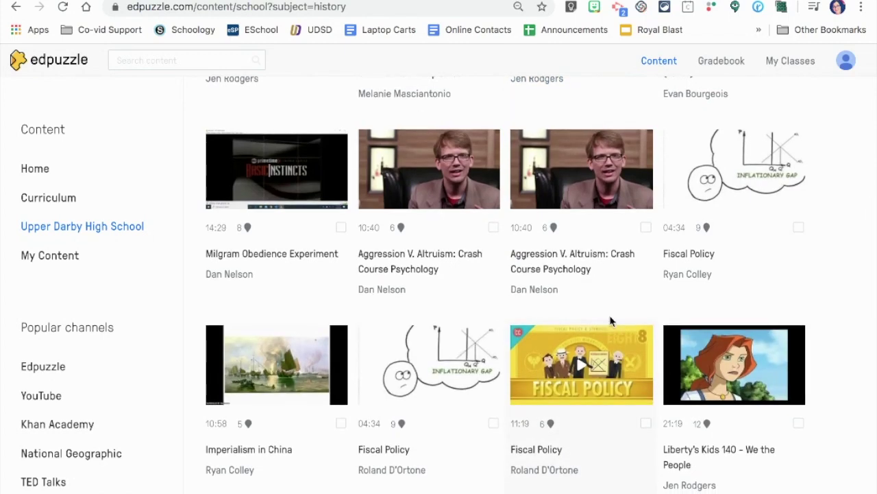
scroll(617, 299, up, 7)
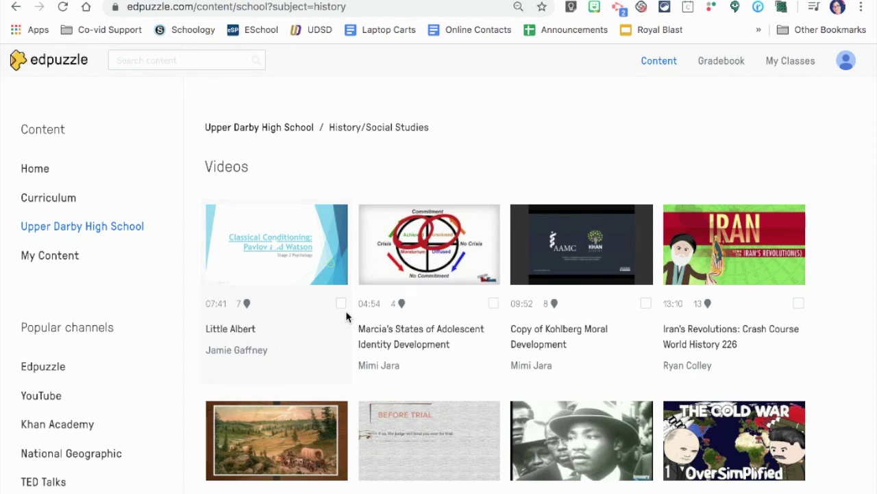
- Open the Little Albert video, review its questions and available actions, and return to the History/Social Studies videos
click(276, 249)
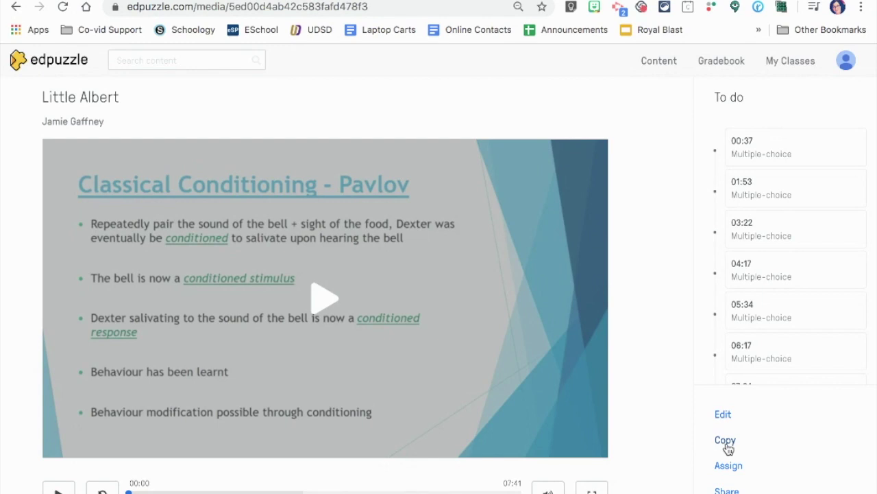
scroll(719, 449, up, 1)
scroll(717, 449, down, 1)
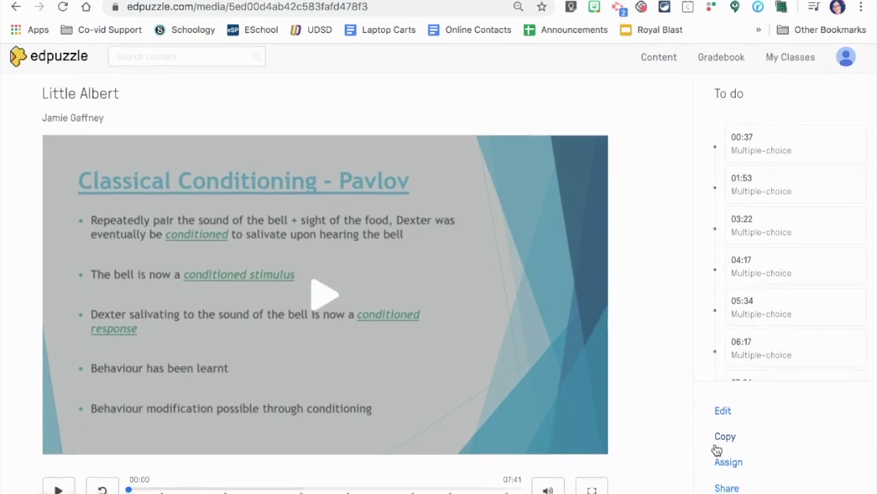
scroll(717, 448, up, 1)
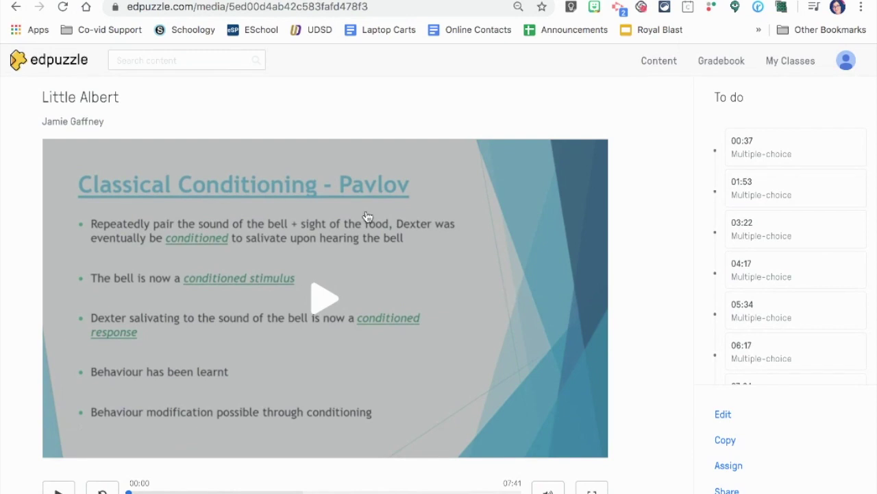
click(15, 8)
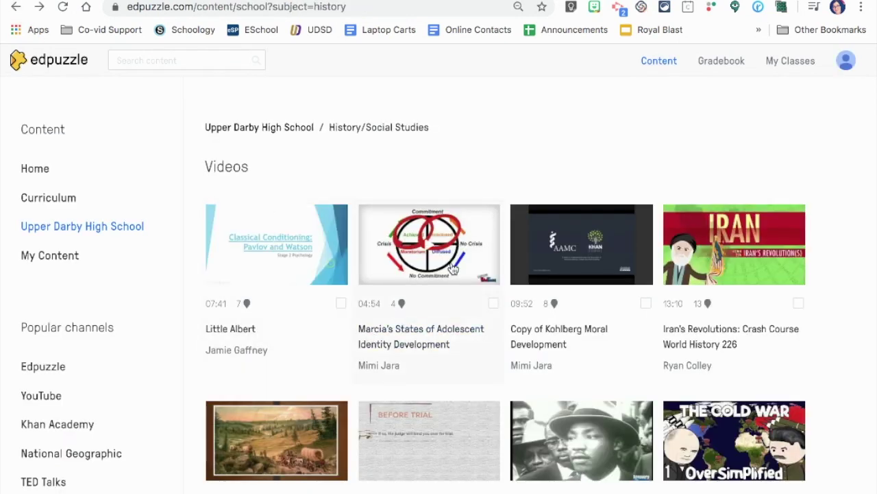
- Select the video "Marcia's States of Adolescent Identity Development" and copy it to My Content
click(493, 304)
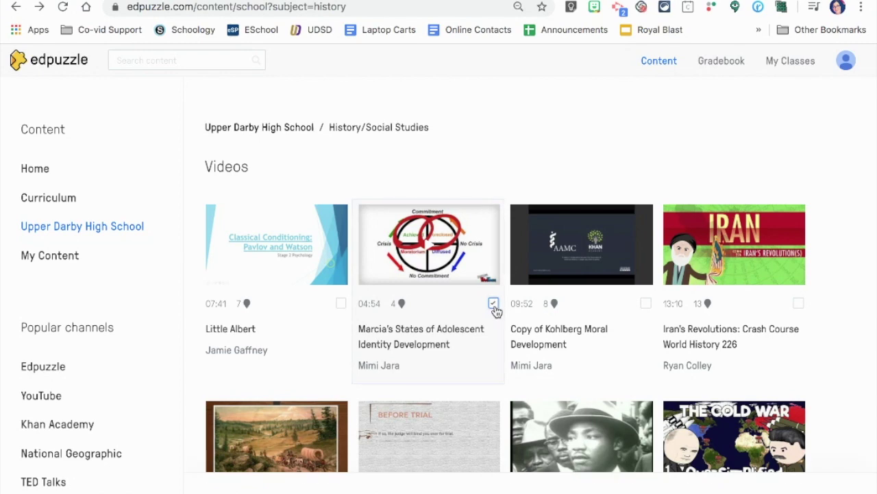
scroll(495, 311, down, 2)
scroll(495, 310, up, 1)
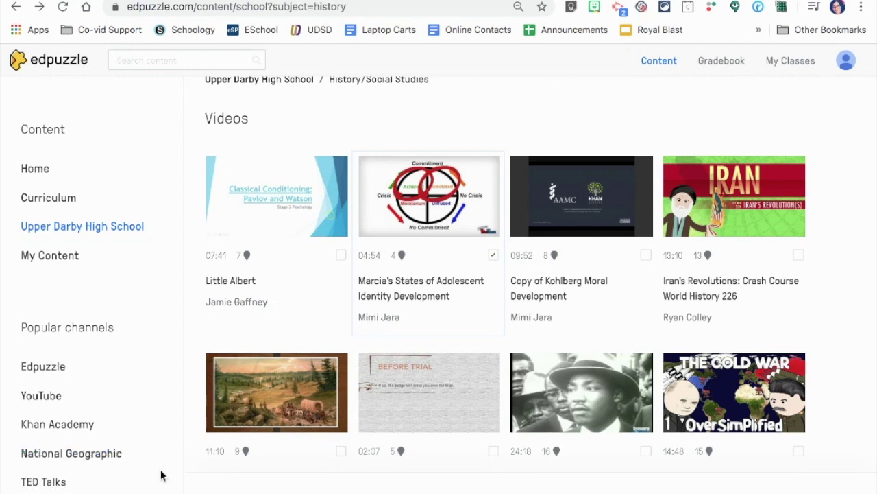
- Open My Content and examine its folders and videos and the list of popular channels
click(61, 260)
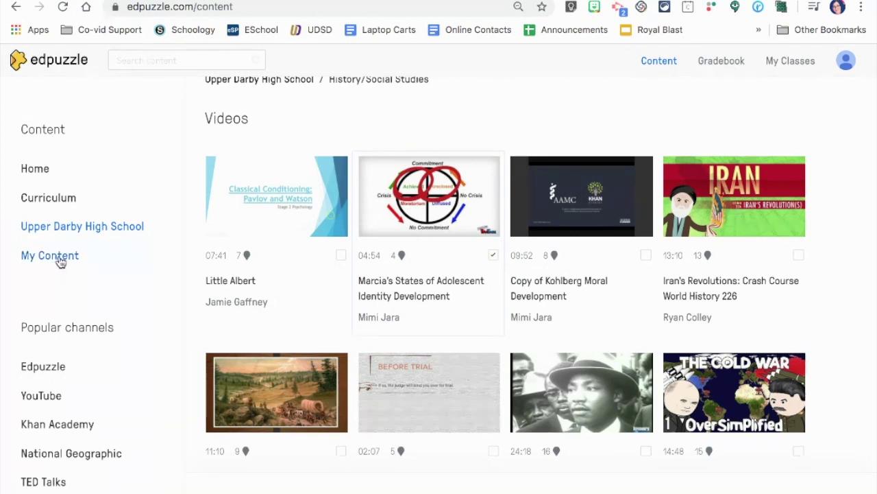
scroll(343, 377, down, 3)
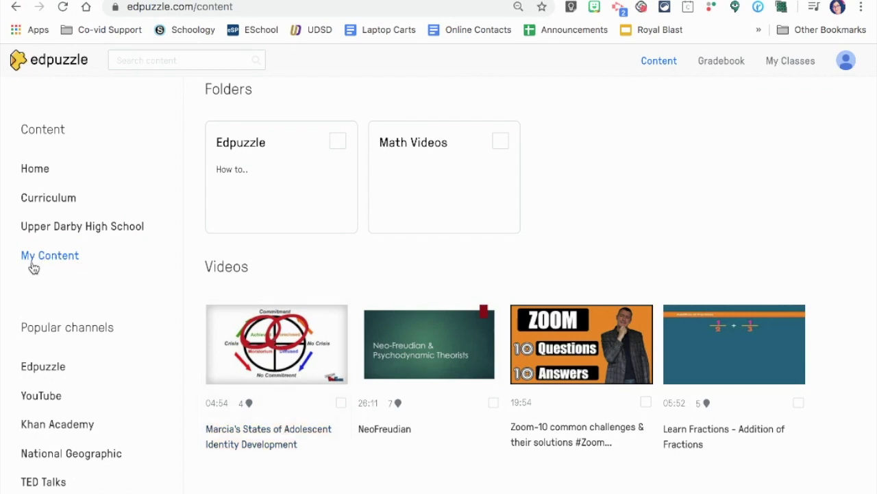
scroll(299, 338, down, 6)
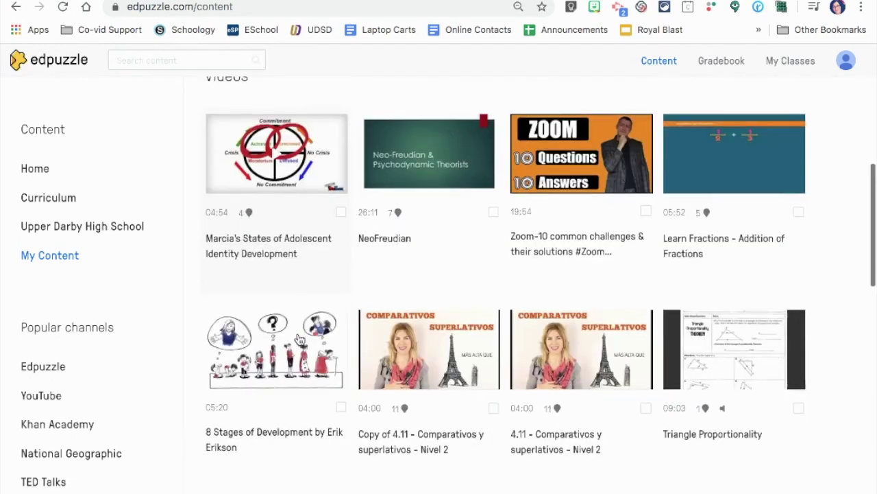
scroll(298, 336, down, 5)
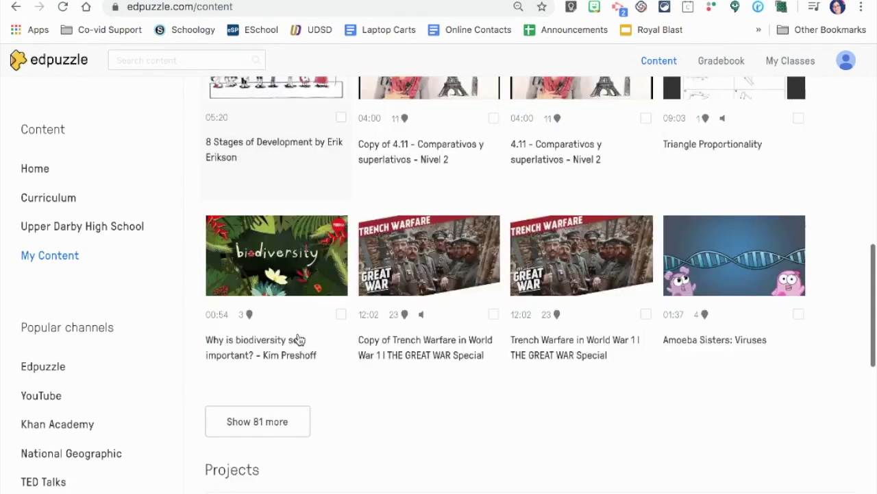
scroll(298, 336, up, 5)
scroll(297, 333, up, 7)
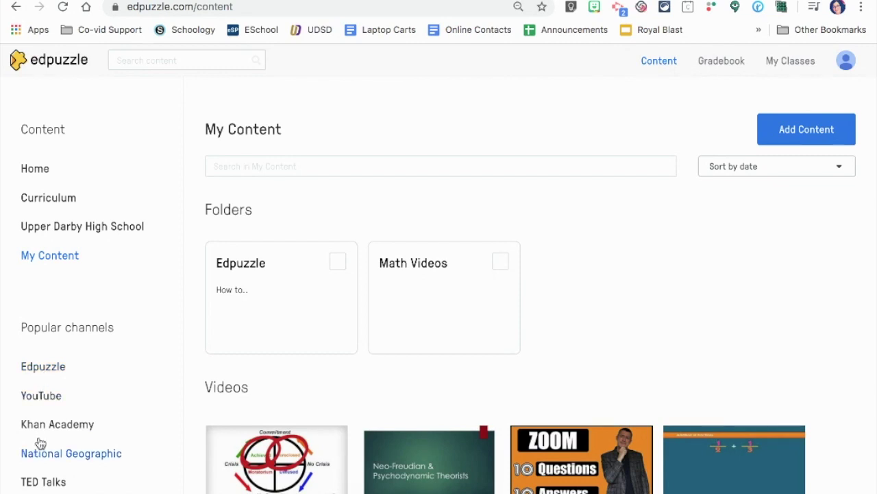
scroll(41, 428, down, 1)
scroll(41, 428, down, 2)
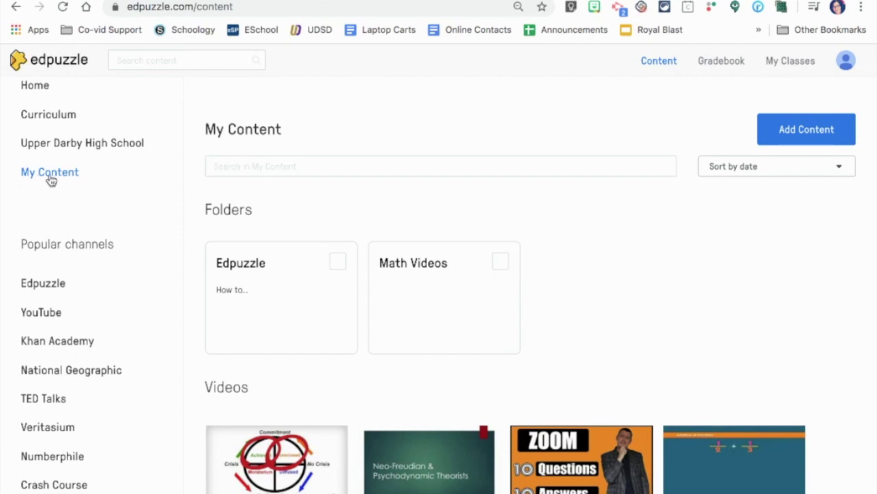
scroll(302, 233, down, 4)
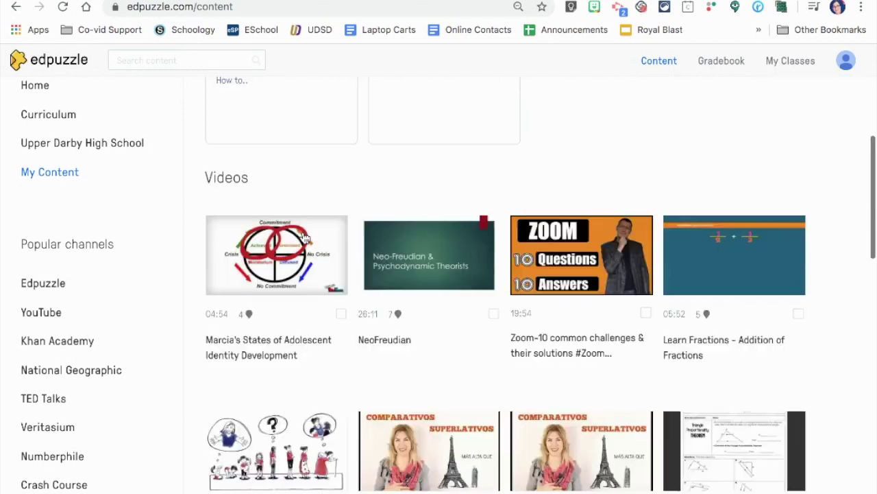
scroll(305, 244, up, 4)
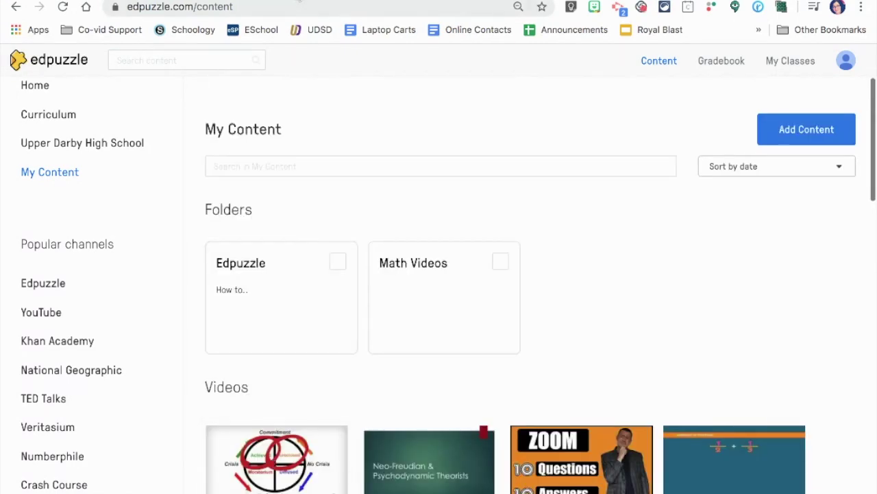
- Switch to the Schoology PD test course and start adding Edpuzzle material
click(313, 0)
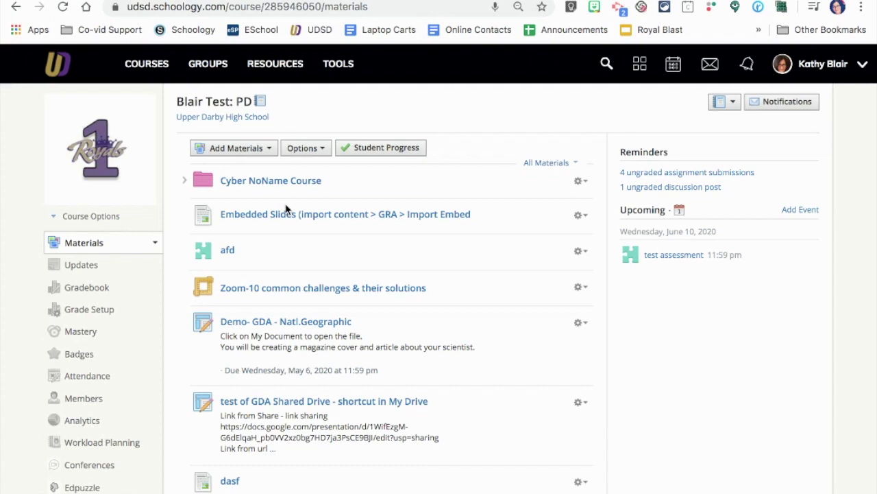
click(240, 150)
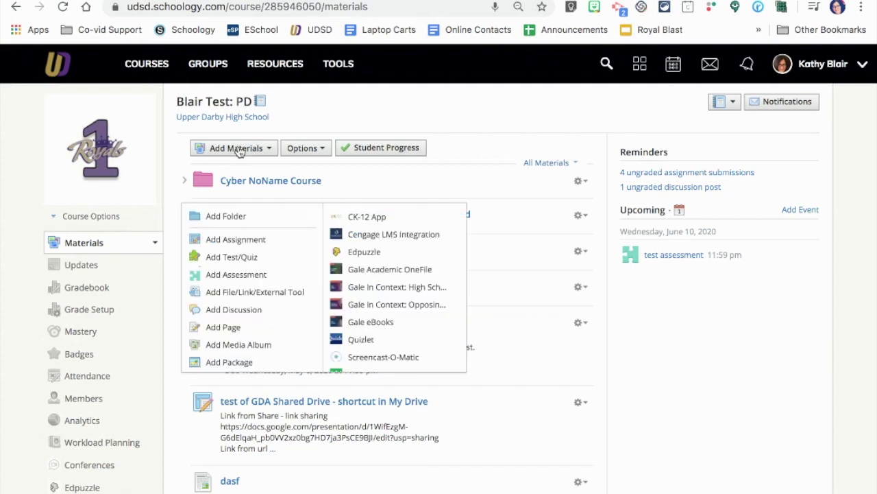
click(375, 258)
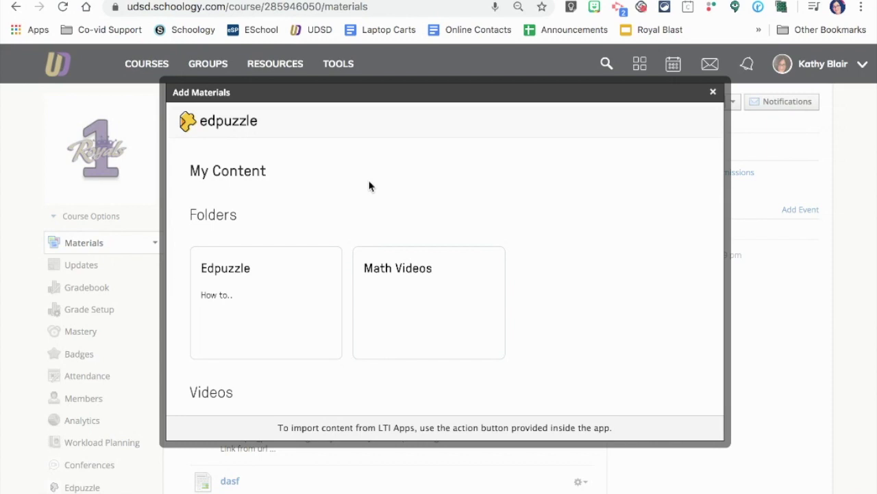
- Find "Marcia's States of Adolescent Identity Development" in the Edpuzzle content and open its preview
scroll(369, 186, down, 5)
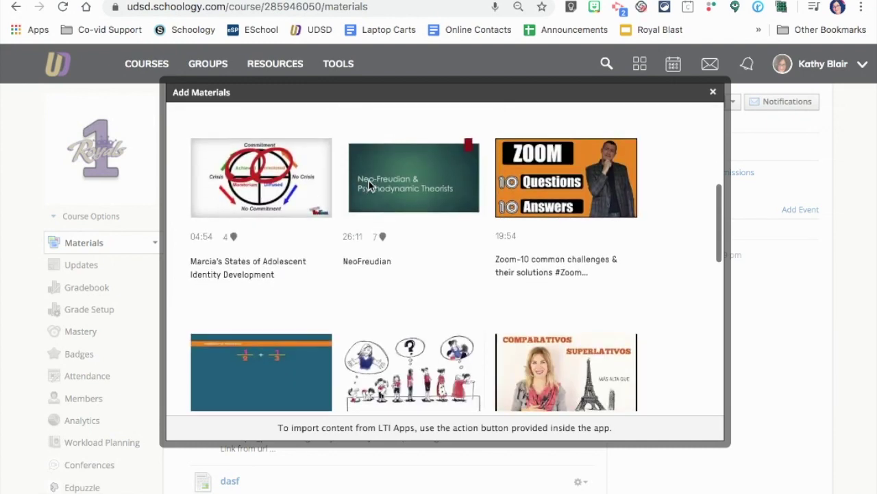
mouse_move(257, 184)
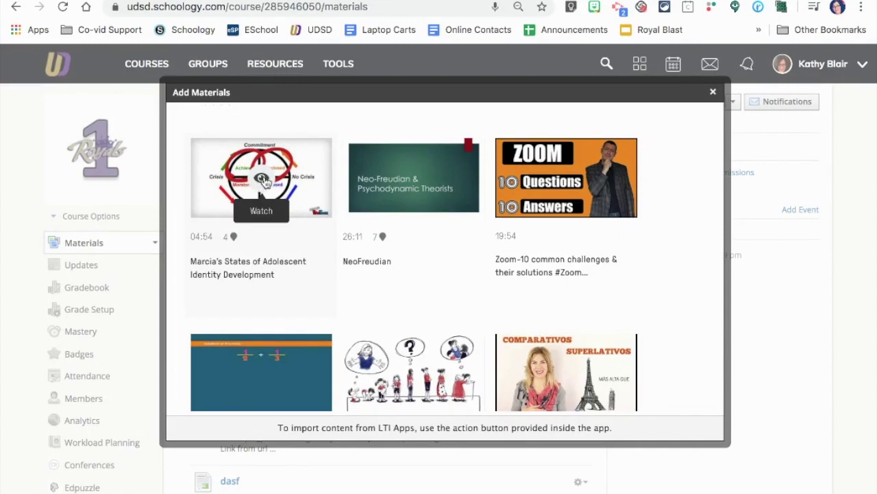
click(260, 180)
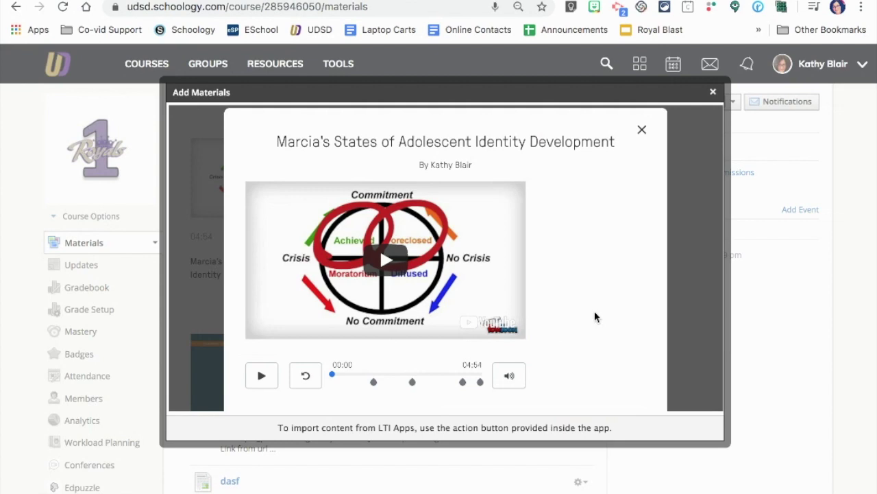
scroll(594, 310, down, 3)
- Assign the previewed video to the PD test course with Prevent Skipping on and closed captions off
click(614, 348)
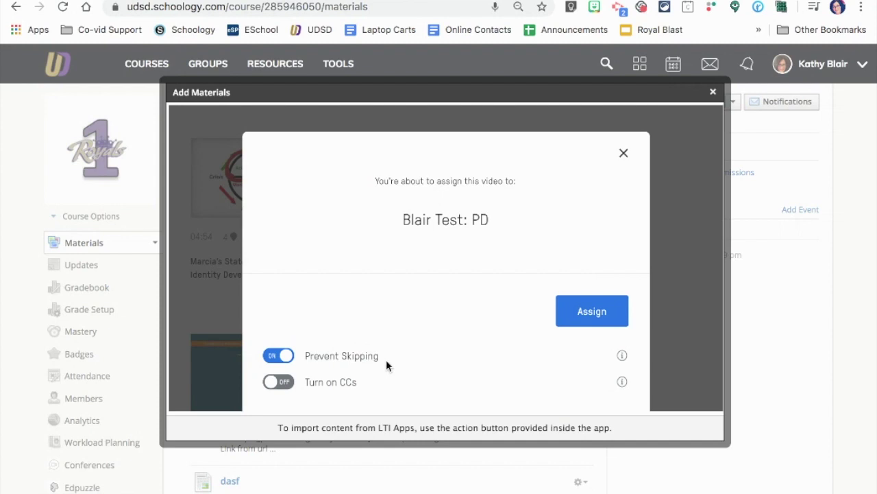
mouse_move(623, 357)
scroll(350, 382, down, 1)
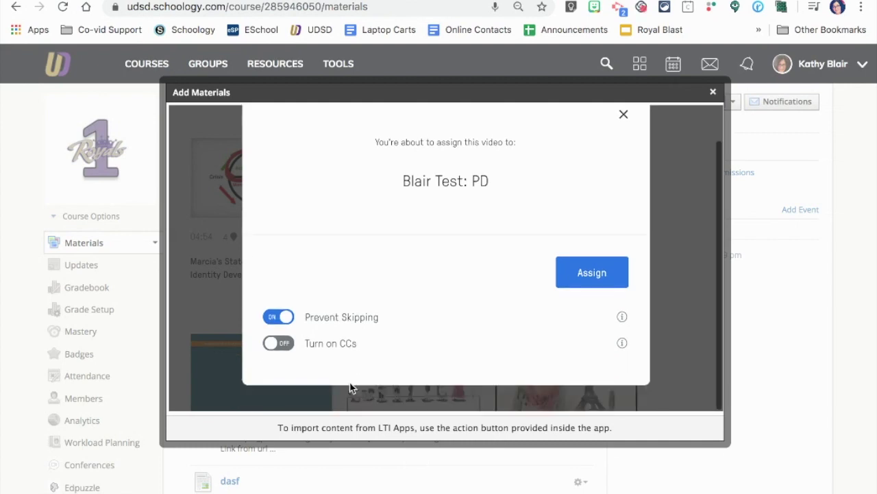
scroll(350, 383, up, 1)
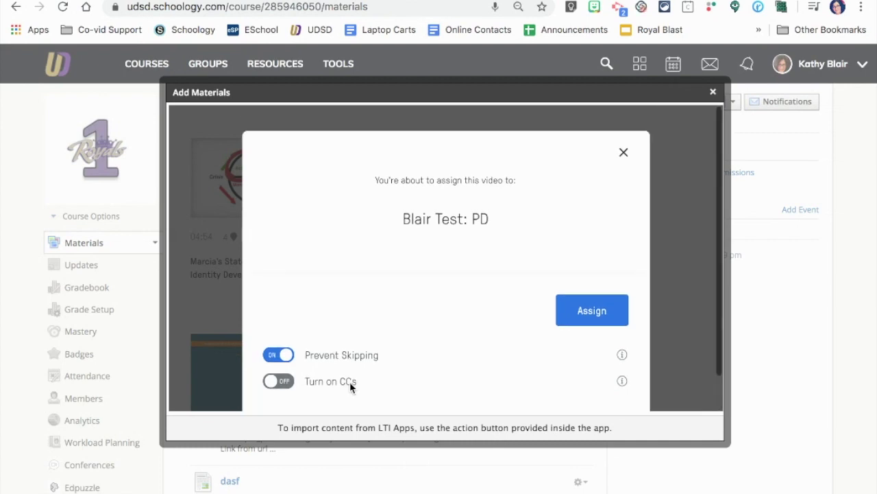
click(594, 311)
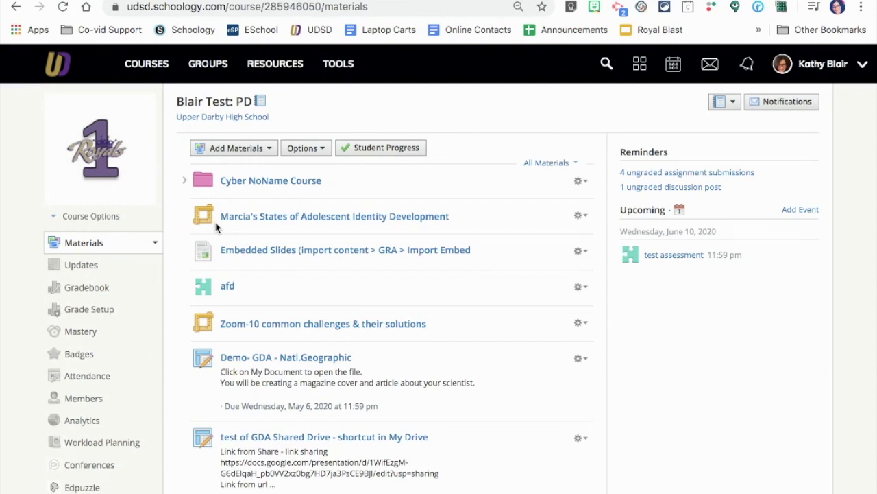
- Open the "Marcia's States of Adolescent Identity Development" material for editing and enable grading for it
click(580, 215)
click(596, 237)
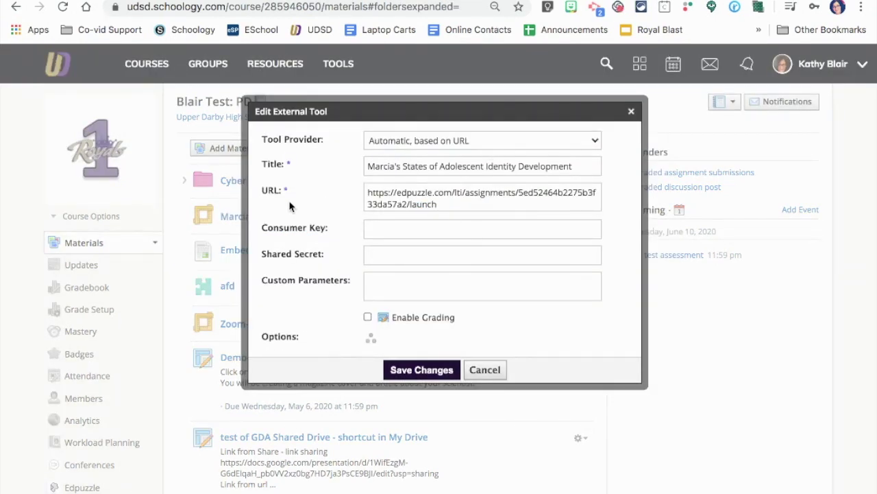
key(Tab)
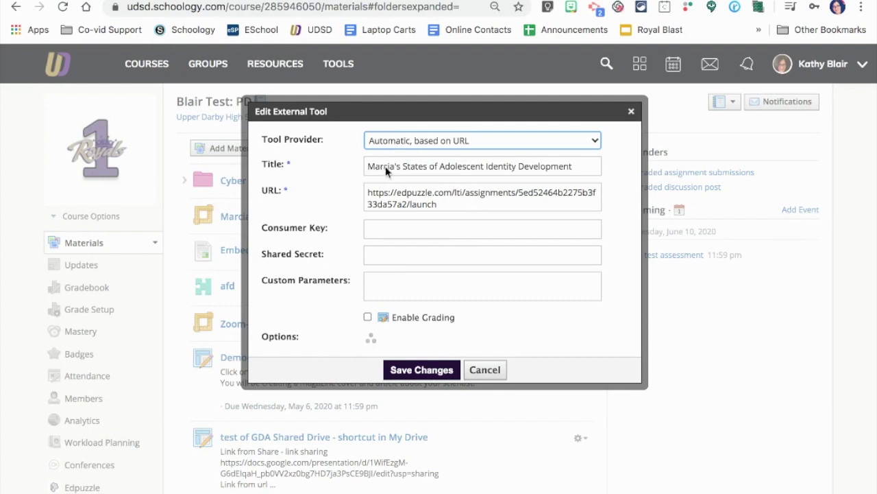
click(384, 165)
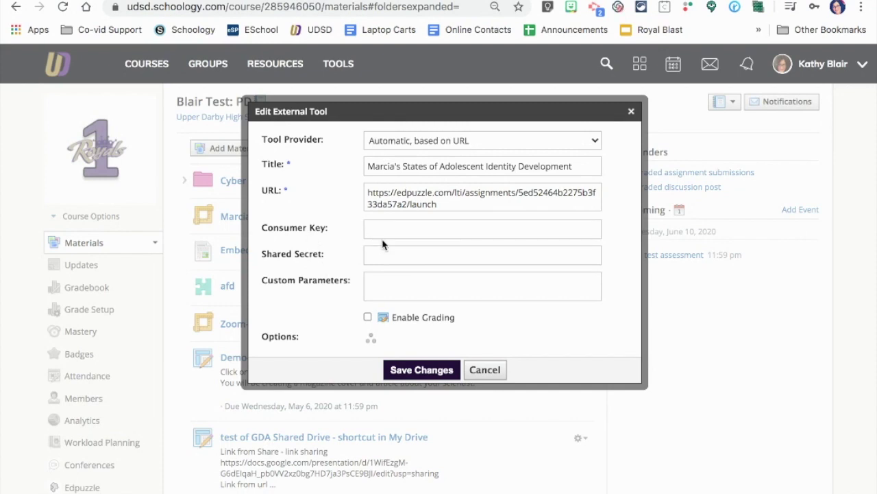
scroll(402, 274, down, 1)
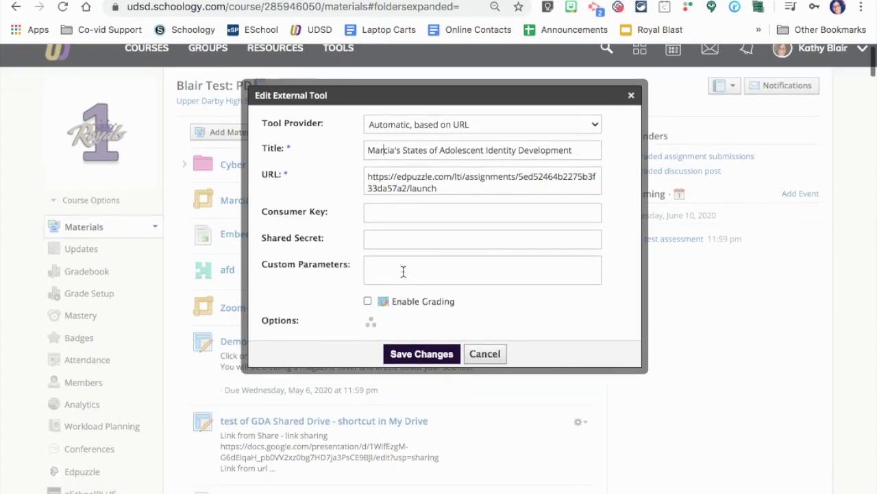
click(366, 257)
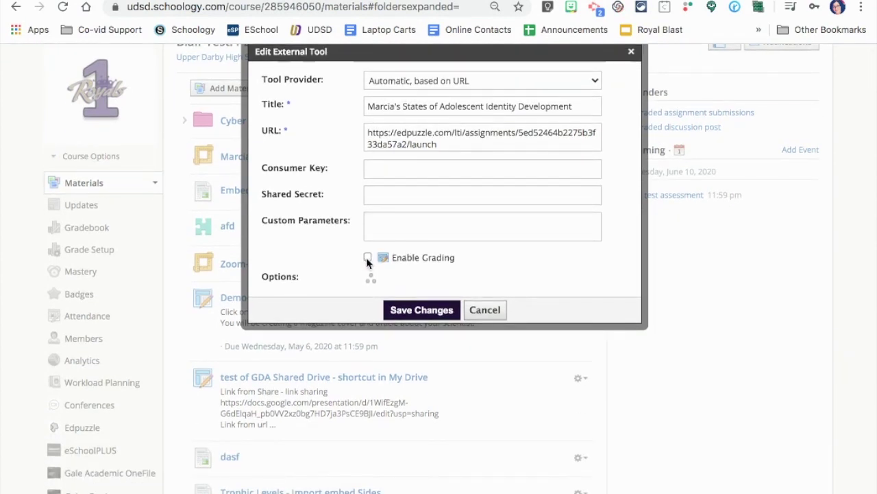
- Set the material's points to 25 and its category to Classwork, and save the changes
click(387, 321)
key(BackSpace)
key(BackSpace)
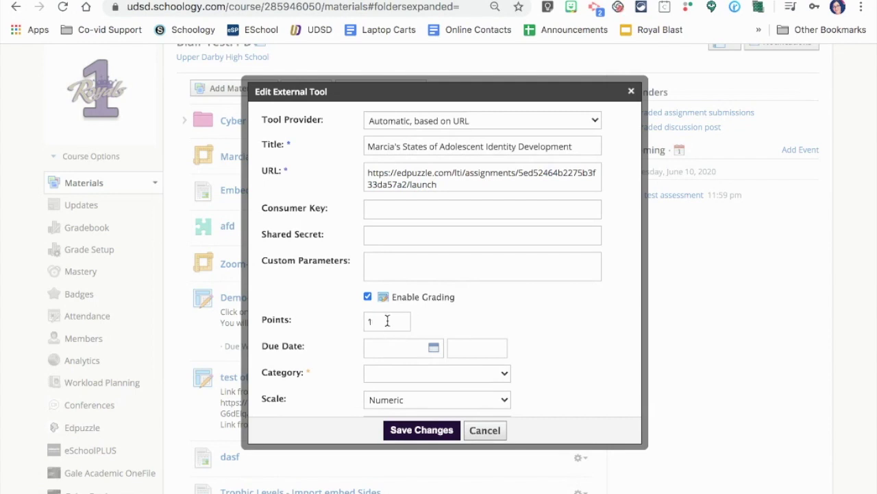
text(25)
click(385, 402)
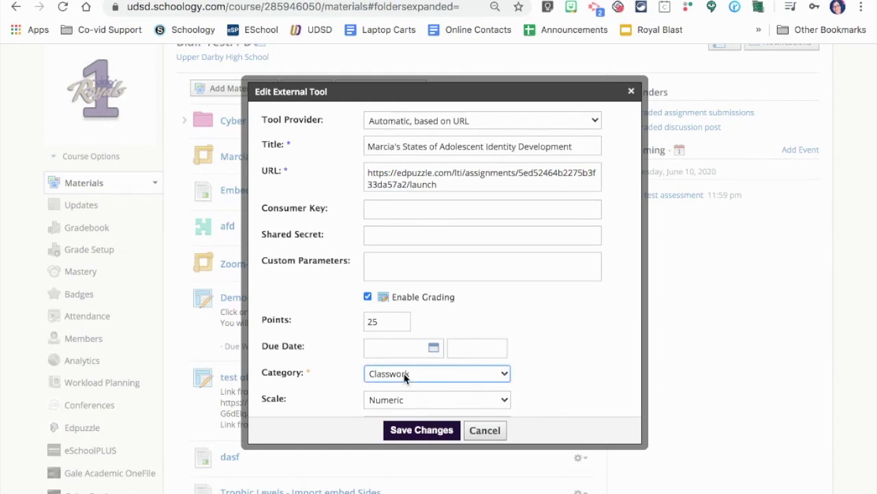
click(412, 432)
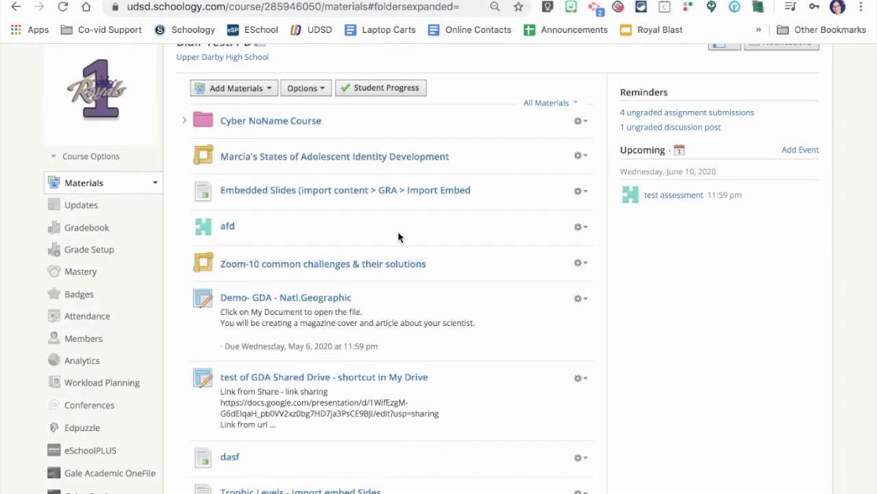
- Open the "Marcia's States of Adolescent Identity Development" assignment and examine its student progress and its questions
click(273, 160)
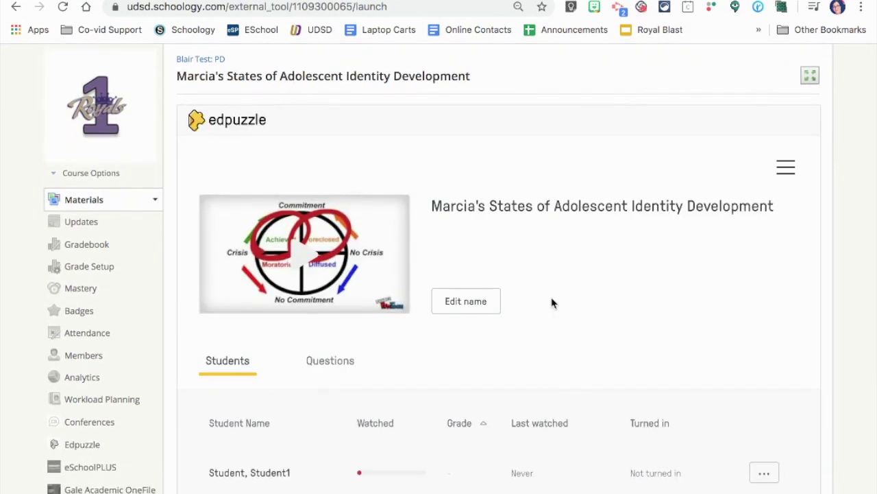
scroll(552, 302, down, 1)
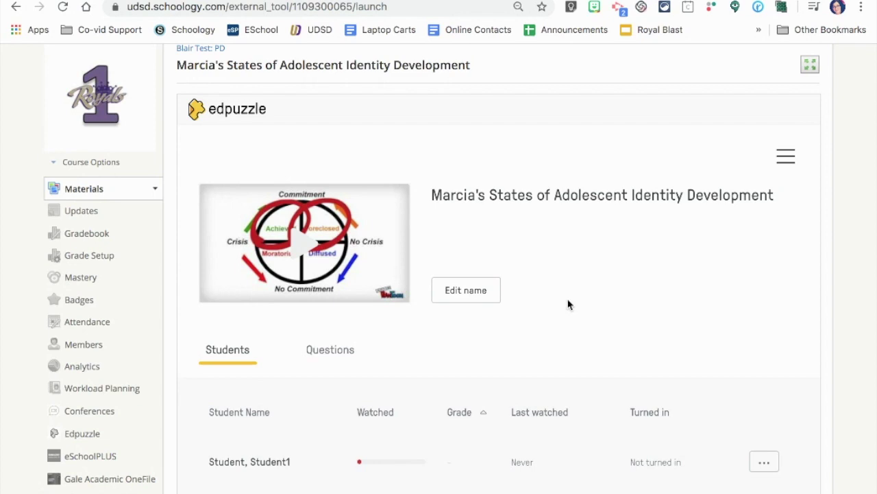
scroll(585, 309, down, 2)
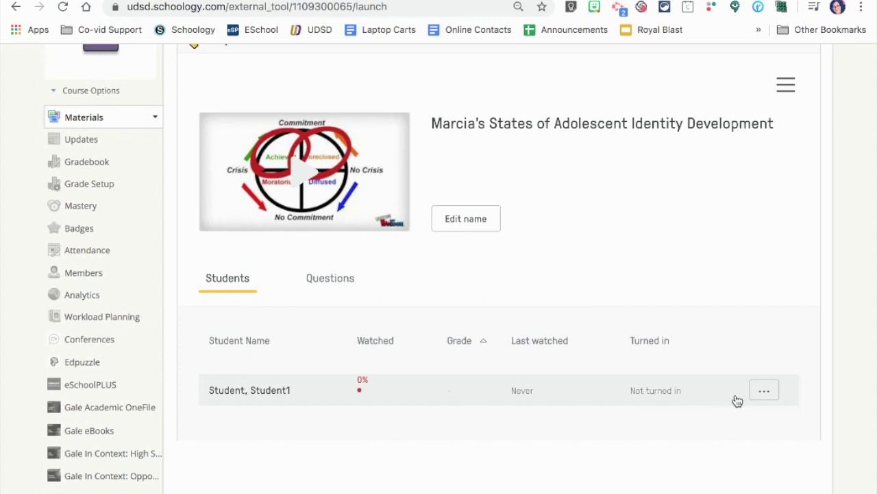
click(324, 284)
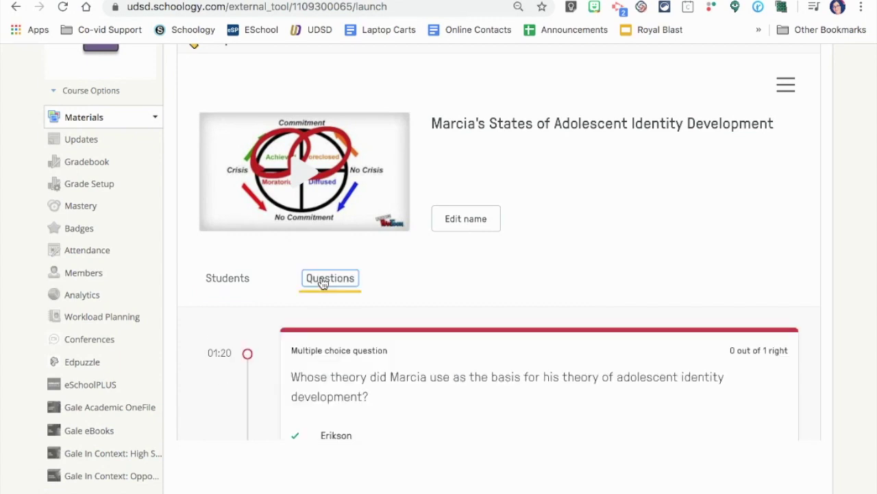
scroll(366, 439, down, 3)
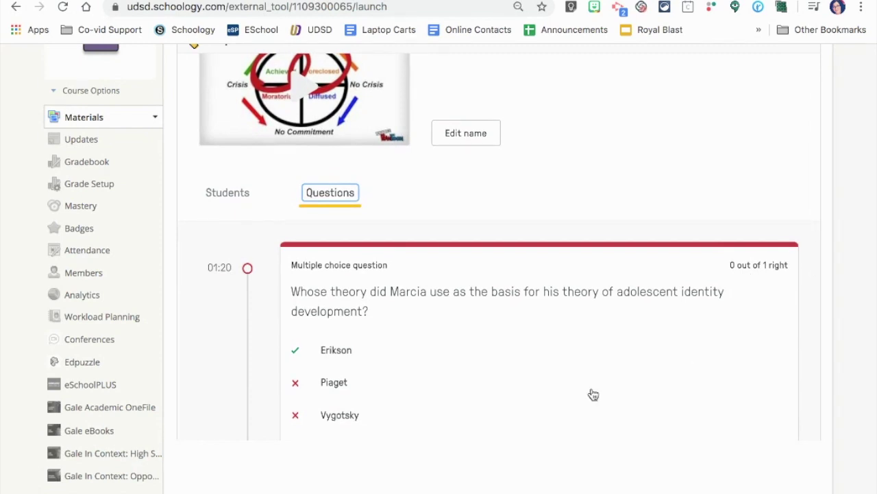
scroll(593, 394, down, 3)
scroll(593, 394, up, 5)
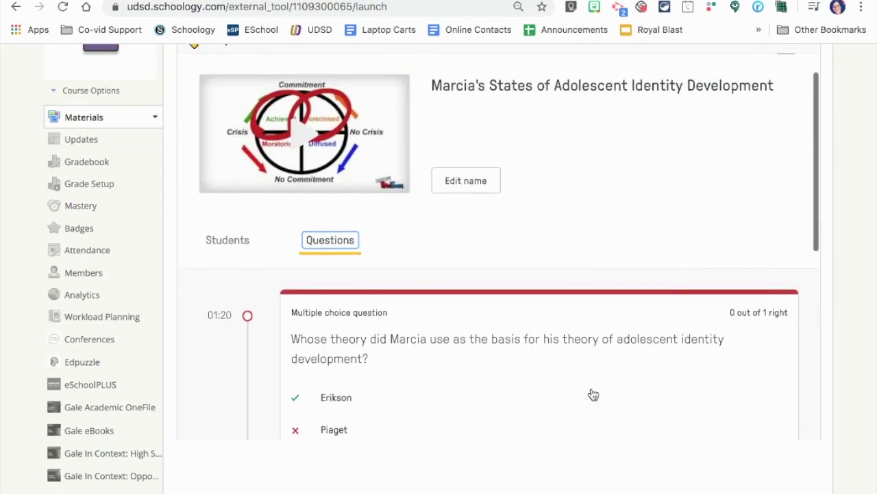
click(234, 244)
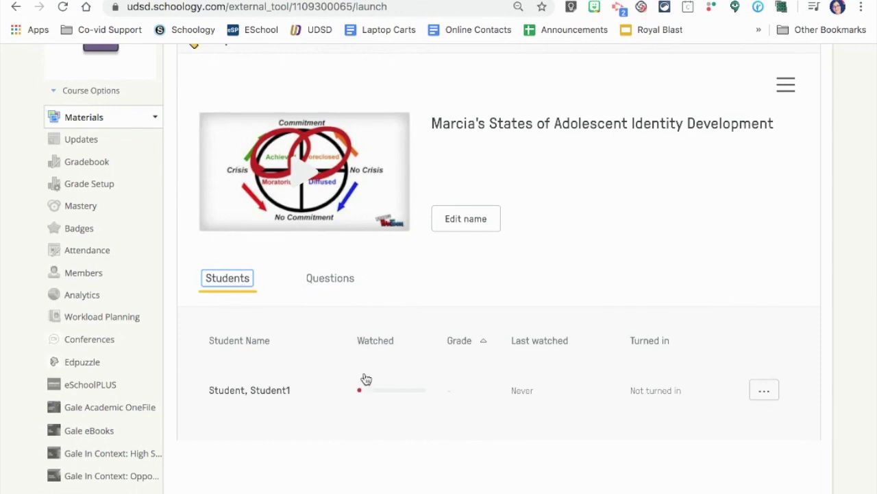
- Examine the student's progress reset option and the assignment's settings, including skipping, captions, live mode and grade export
click(772, 391)
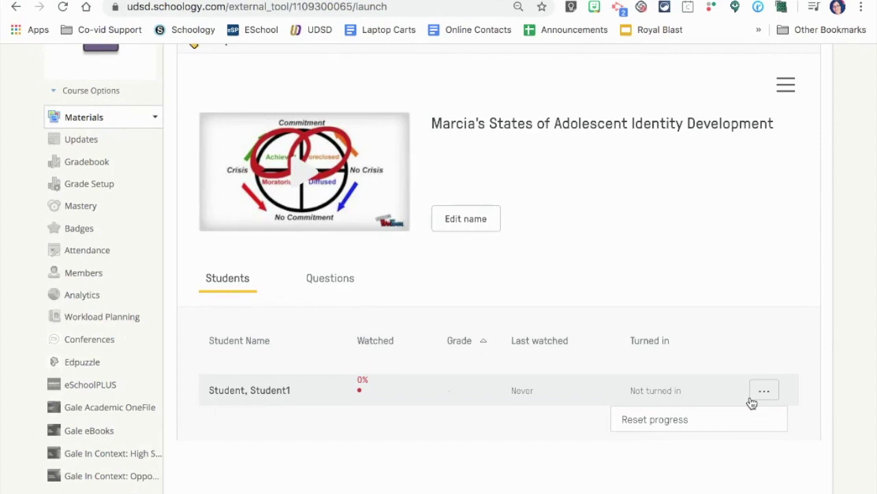
click(665, 426)
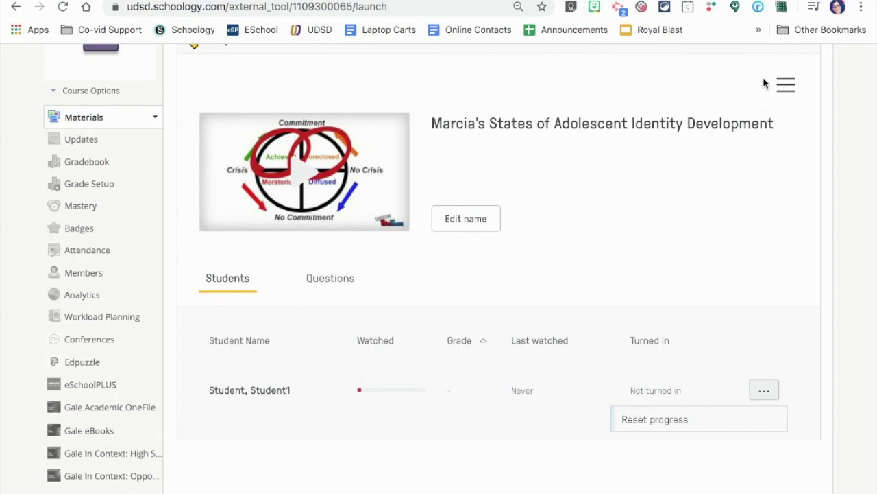
click(782, 89)
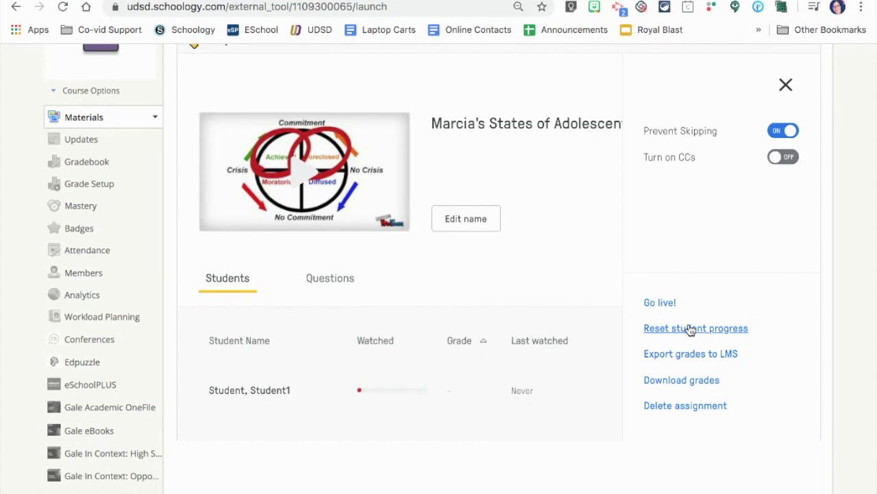
scroll(537, 303, down, 3)
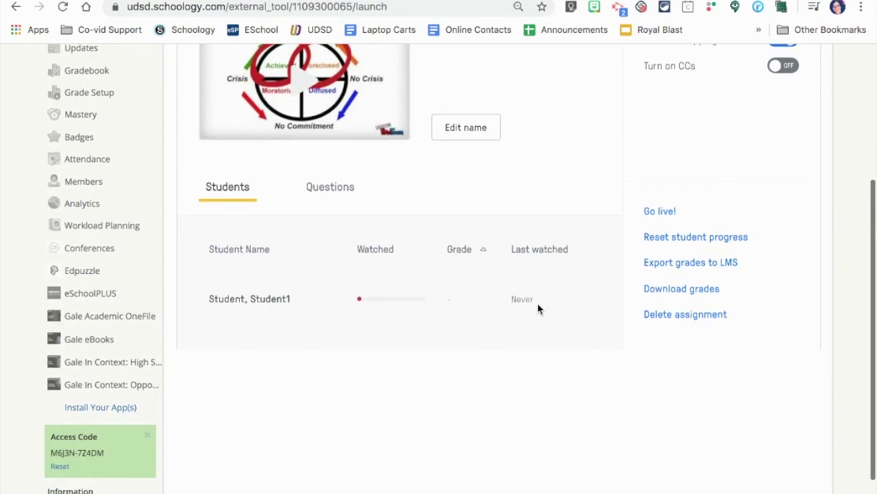
scroll(538, 302, up, 3)
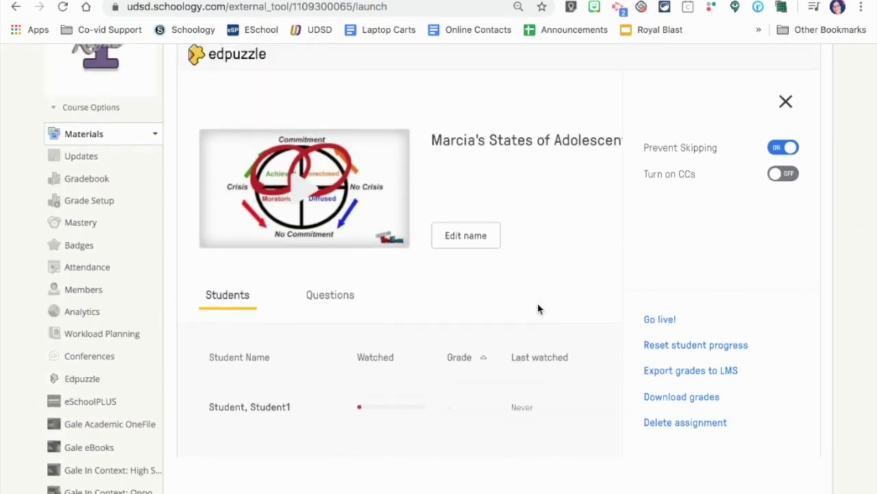
click(784, 105)
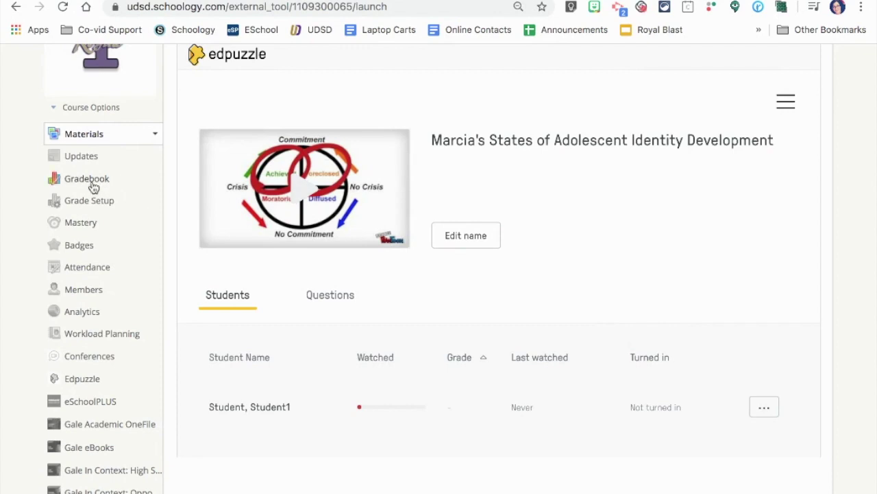
- View the course's Edpuzzle assignments in progress and open the details of "Marcia's States of Adolescent Identity Development"
key(alt+Left)
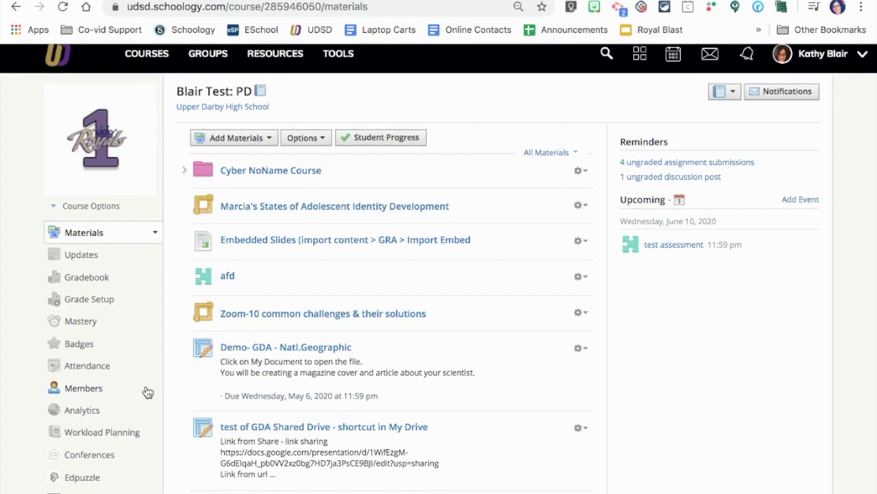
scroll(147, 392, down, 1)
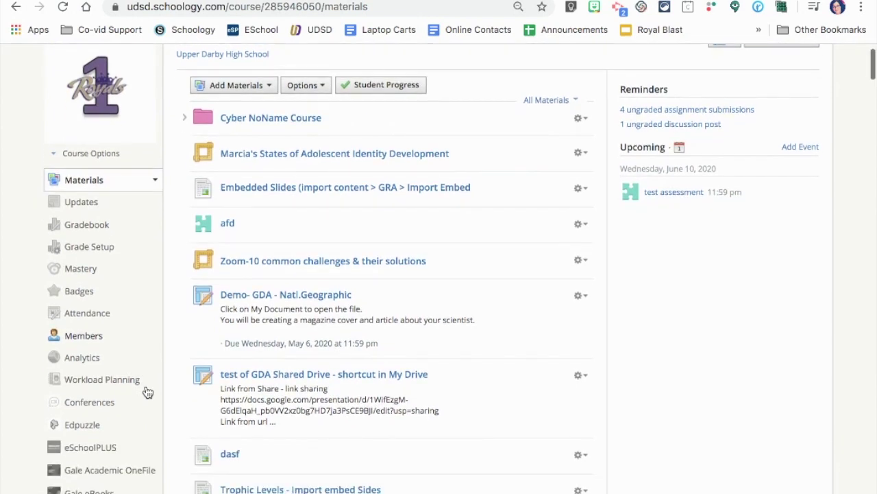
click(82, 425)
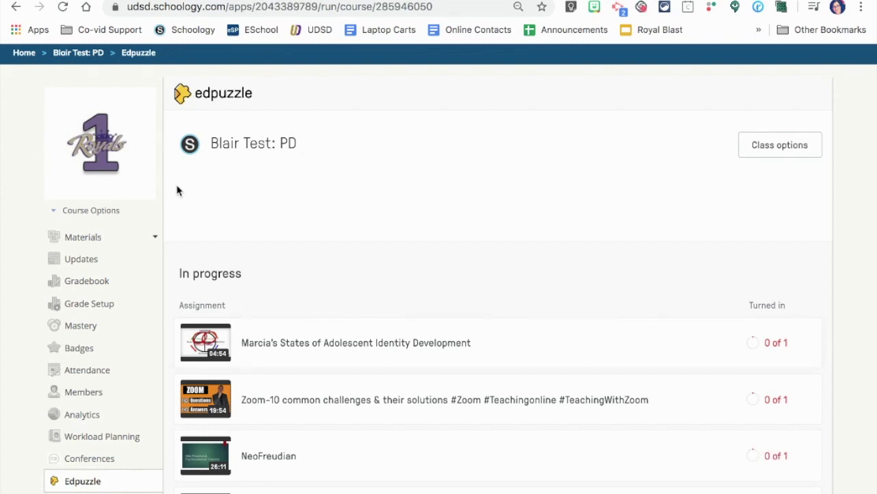
scroll(267, 370, down, 4)
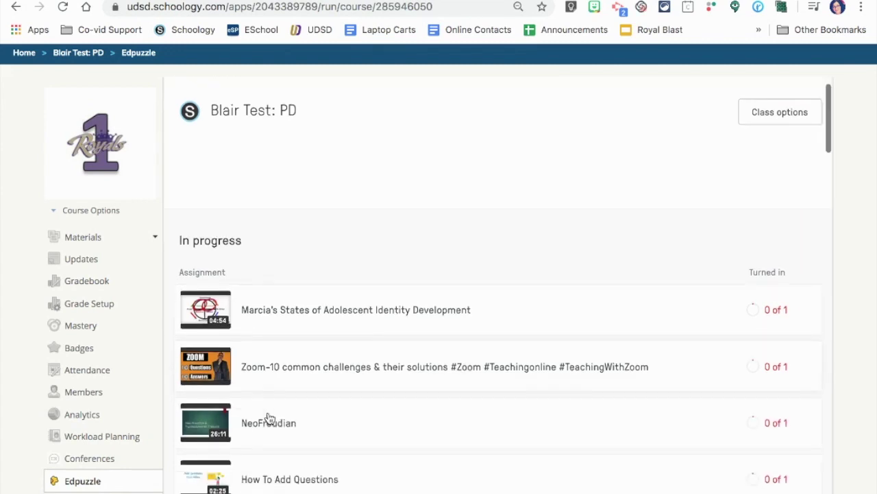
scroll(270, 418, up, 4)
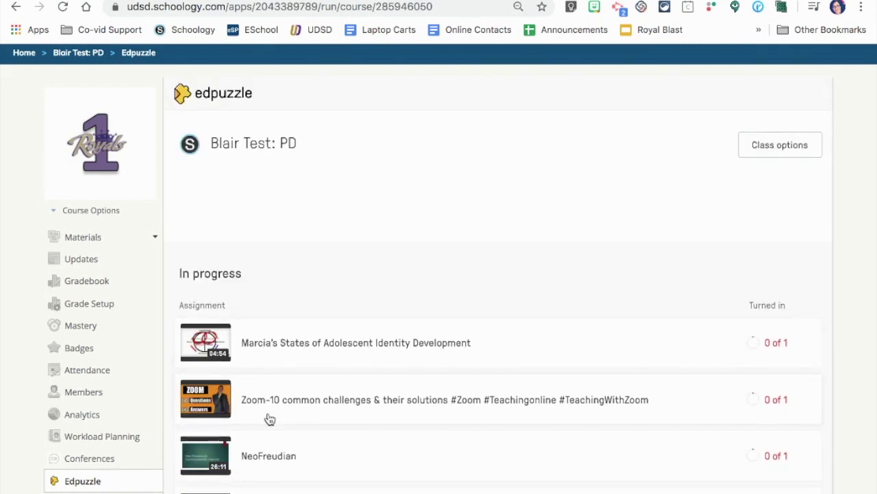
click(325, 343)
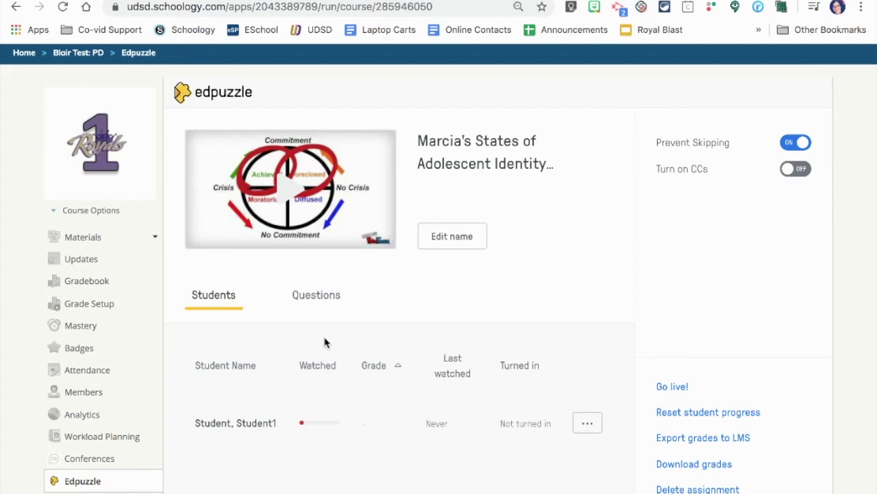
- Return to the course materials and examine the available actions for "Marcia's States of Adolescent Identity Development", such as Copy to Course
click(93, 240)
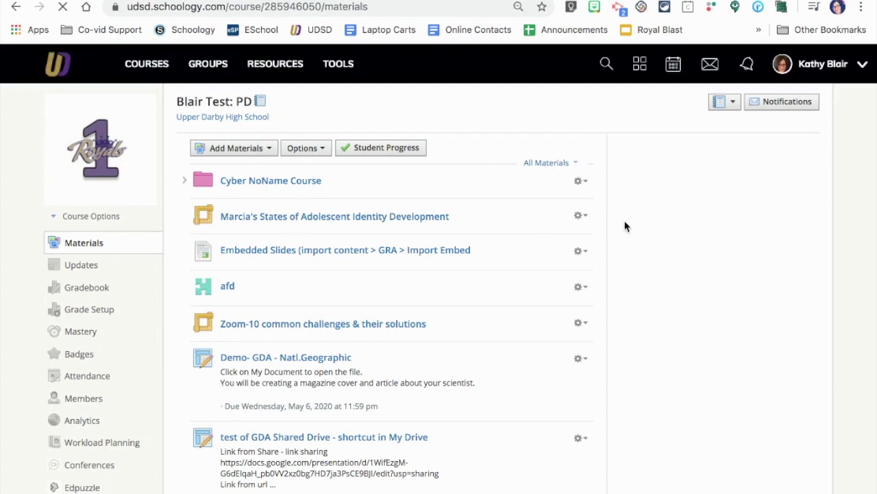
click(580, 217)
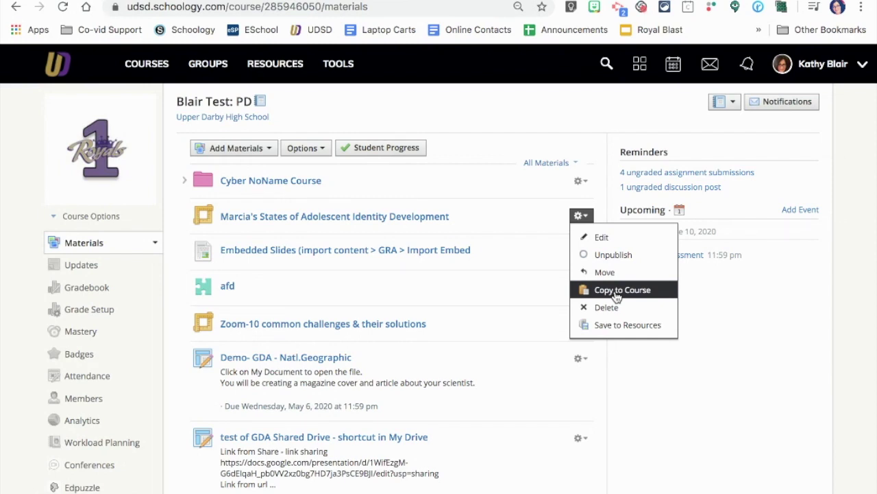
click(513, 116)
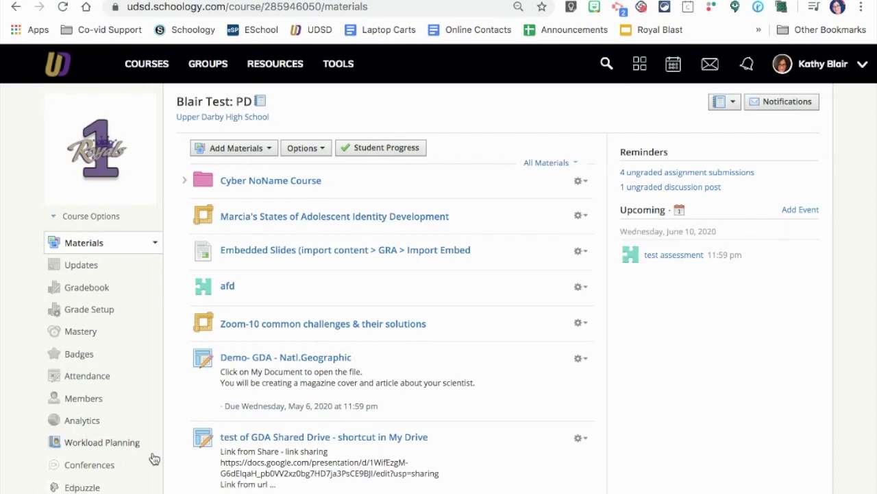